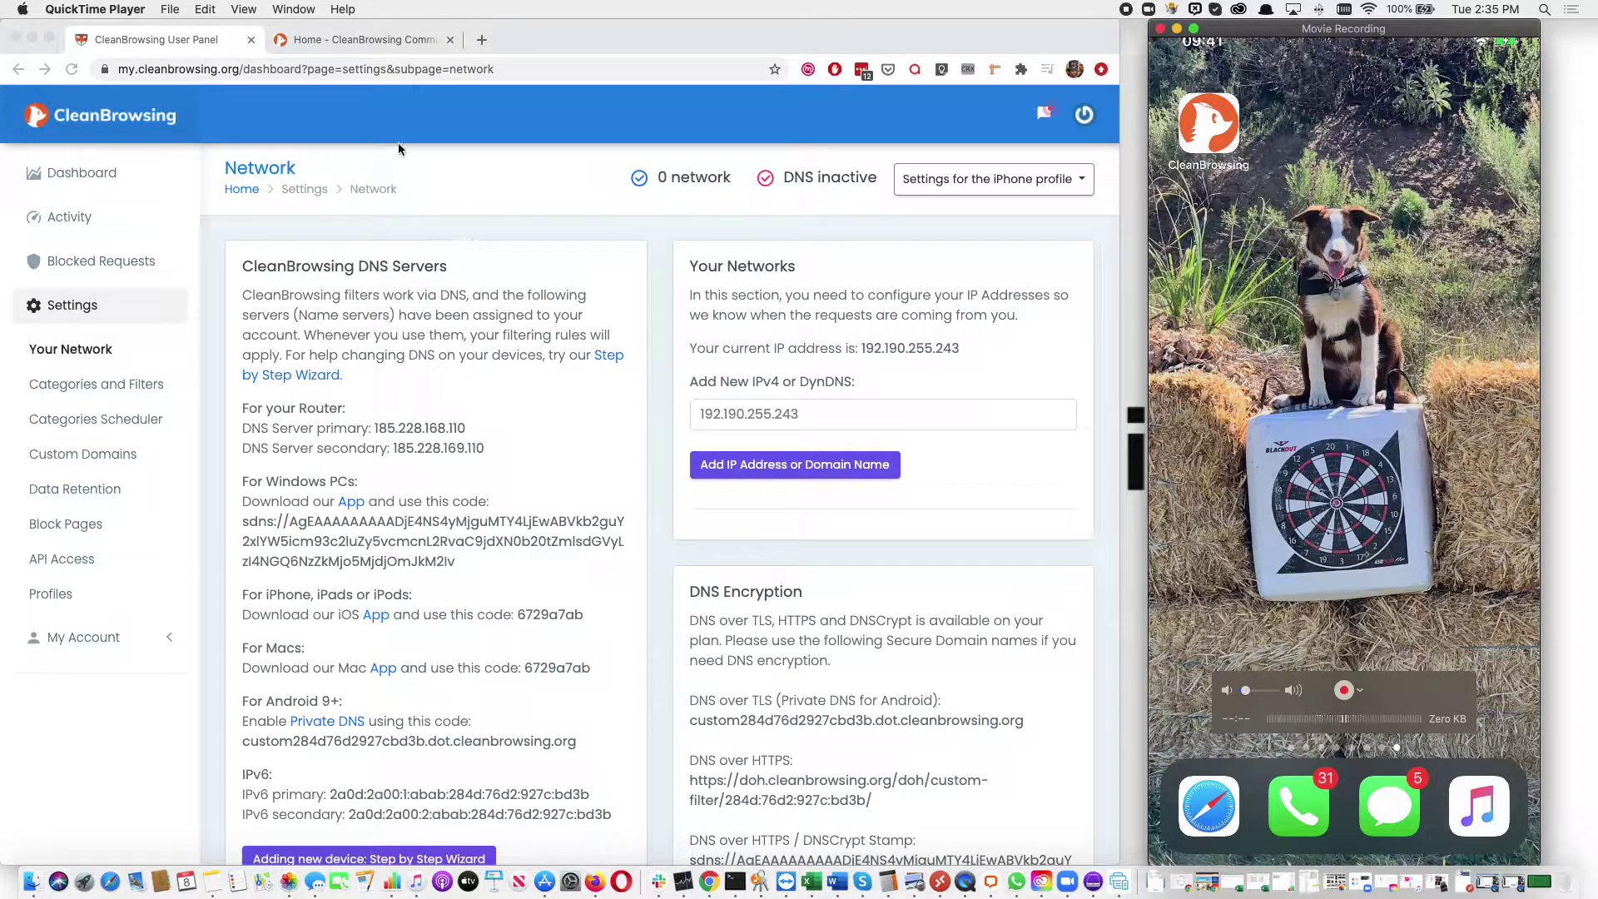
# Step: In the dashboard's profile list, confirm the iPhone profile exists in row #6
pyautogui.moveTo(1270, 33)
pyautogui.mouseDown()
pyautogui.moveTo(1257, 47)
pyautogui.moveTo(1271, 39)
pyautogui.mouseUp()
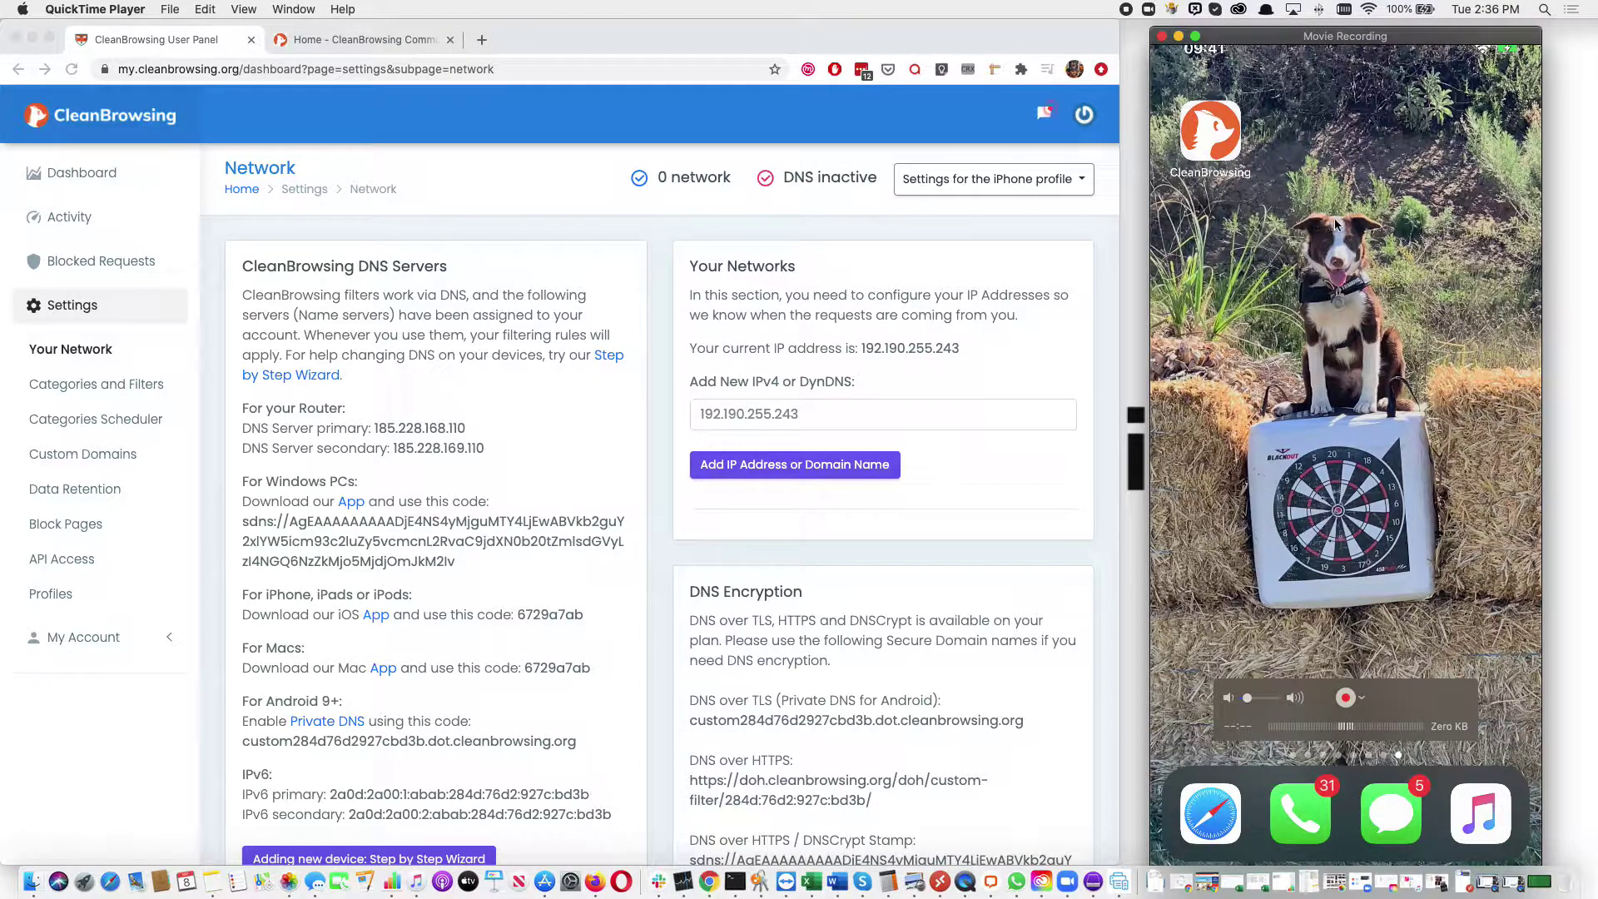
pyautogui.click(699, 40)
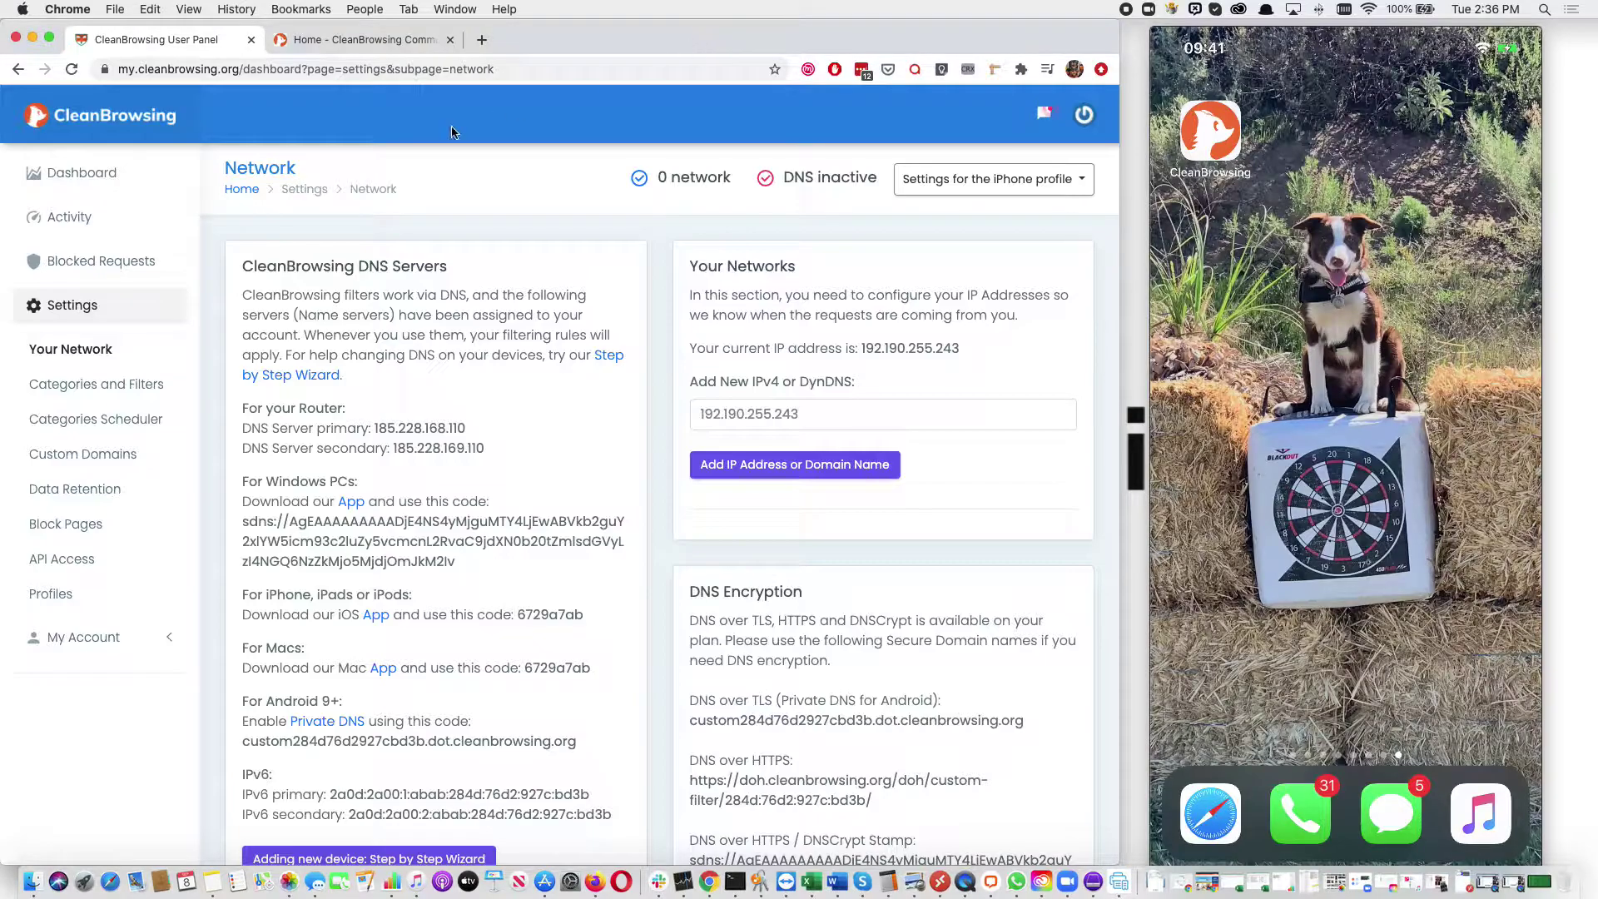
pyautogui.click(100, 350)
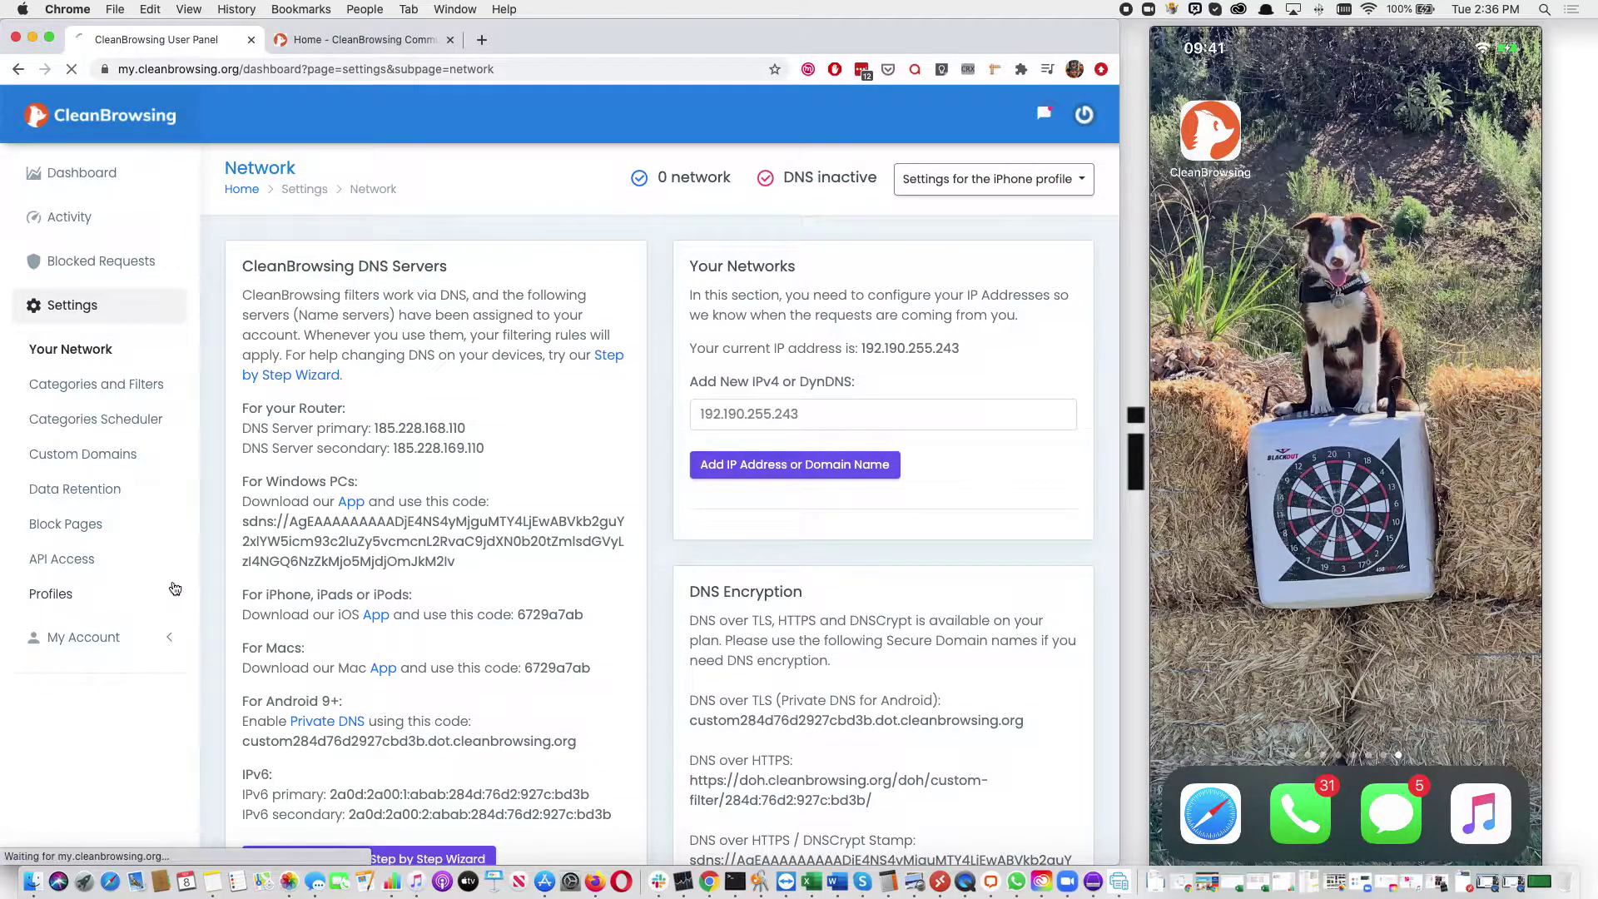
pyautogui.click(51, 594)
pyautogui.scroll(-3, 368, 503)
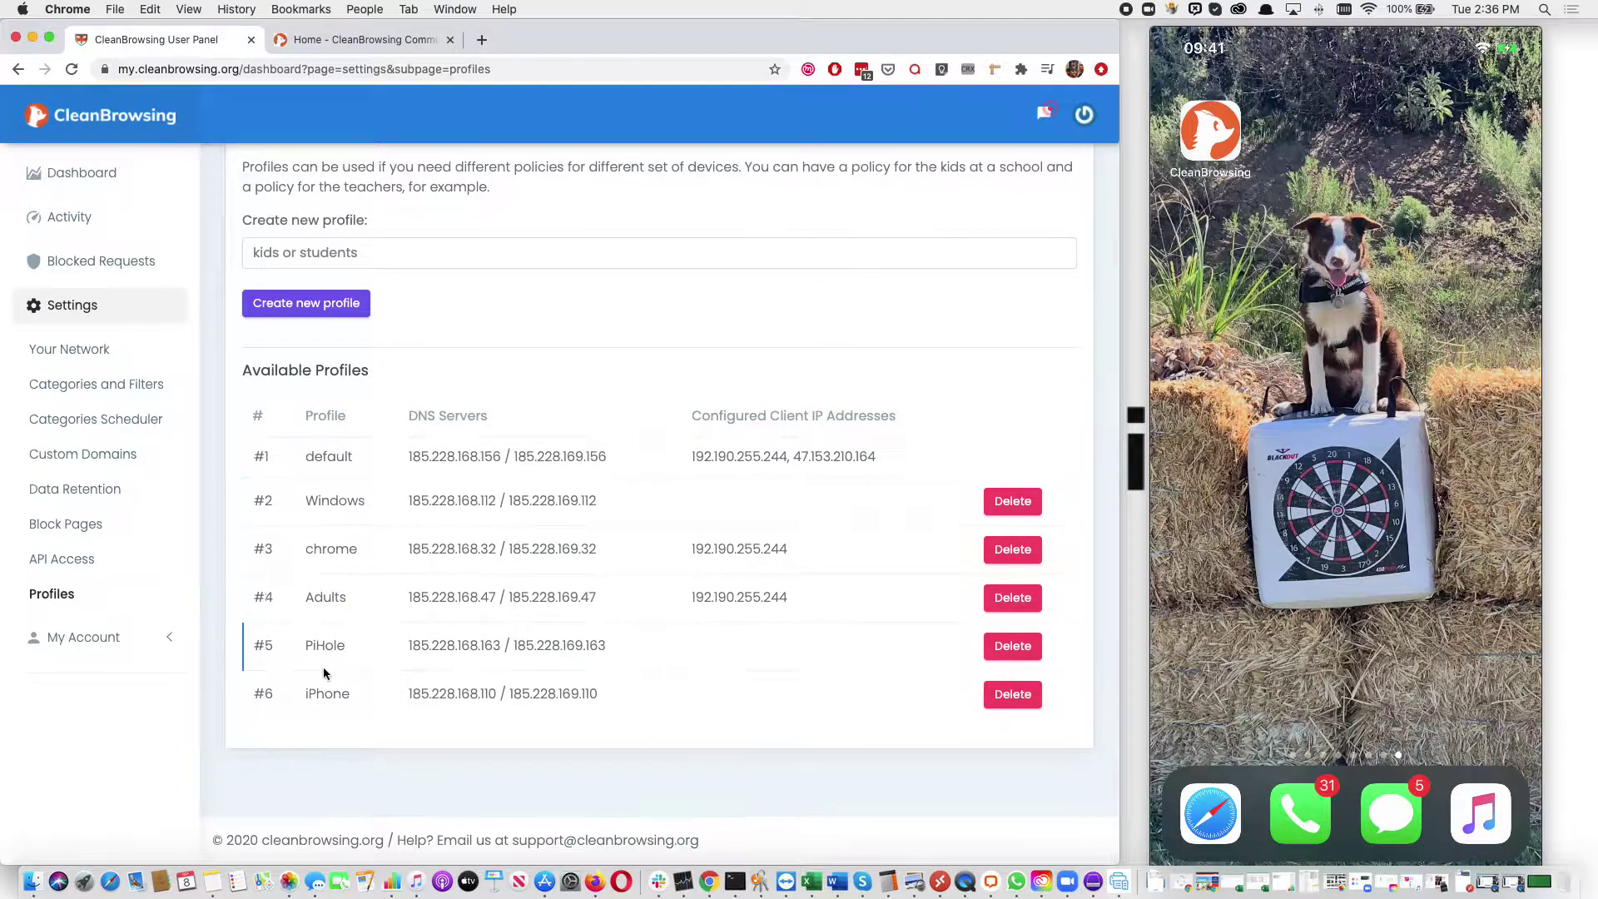
pyautogui.moveTo(306, 692); pyautogui.dragTo(349, 693)
# Step: Return to Your Network settings and switch them to the iPhone profile
pyautogui.click(87, 348)
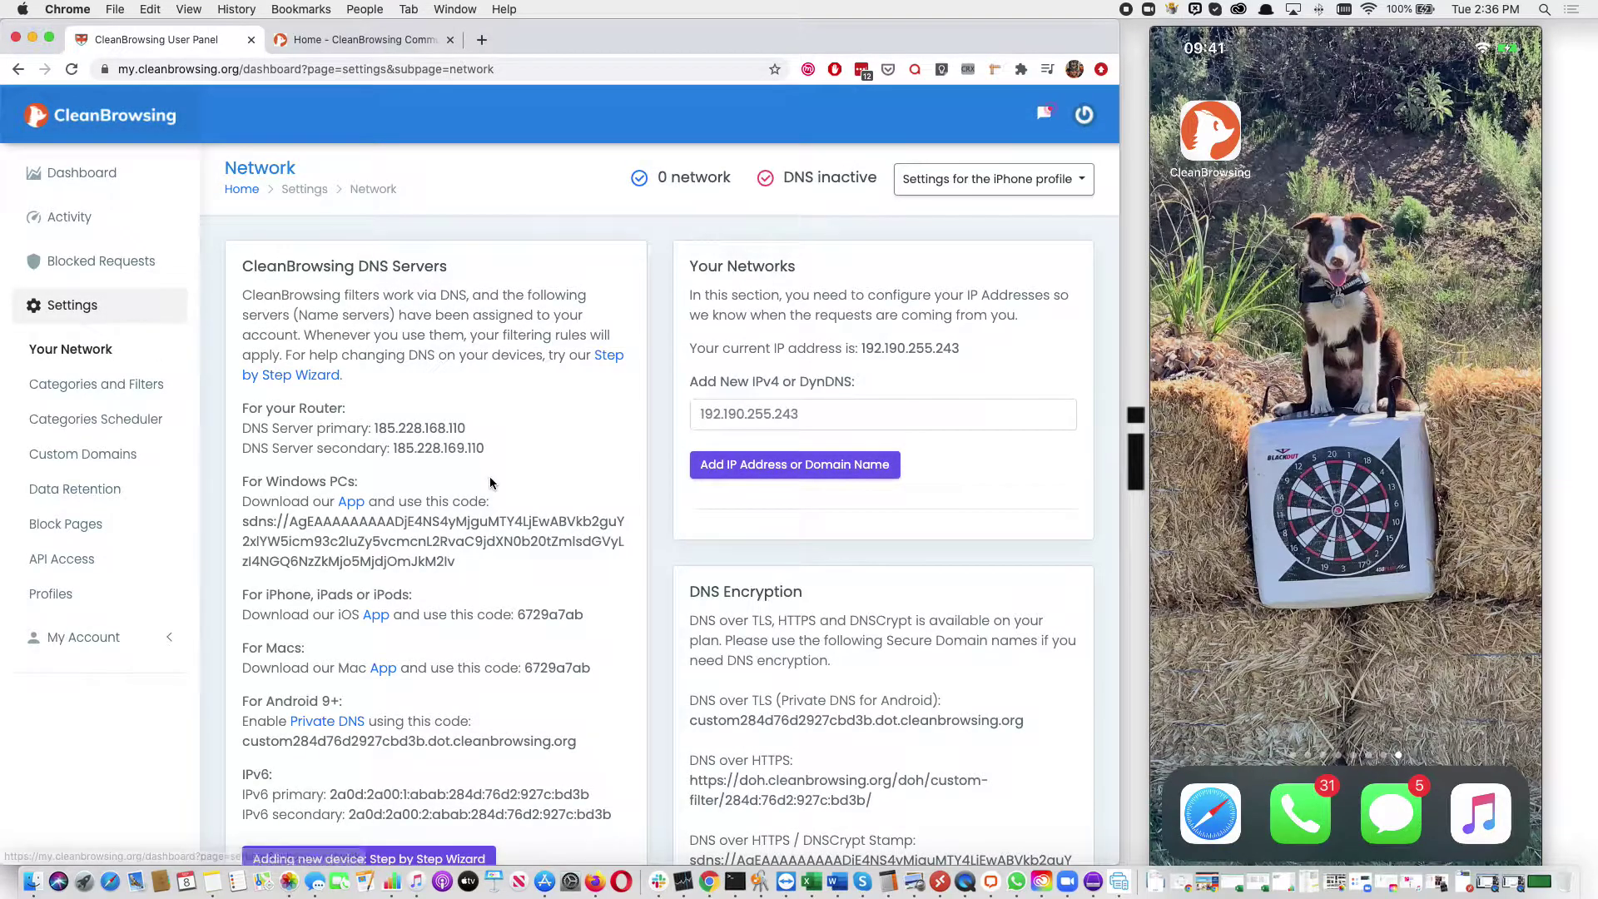
pyautogui.scroll(-4, 482, 451)
pyautogui.scroll(1, 482, 451)
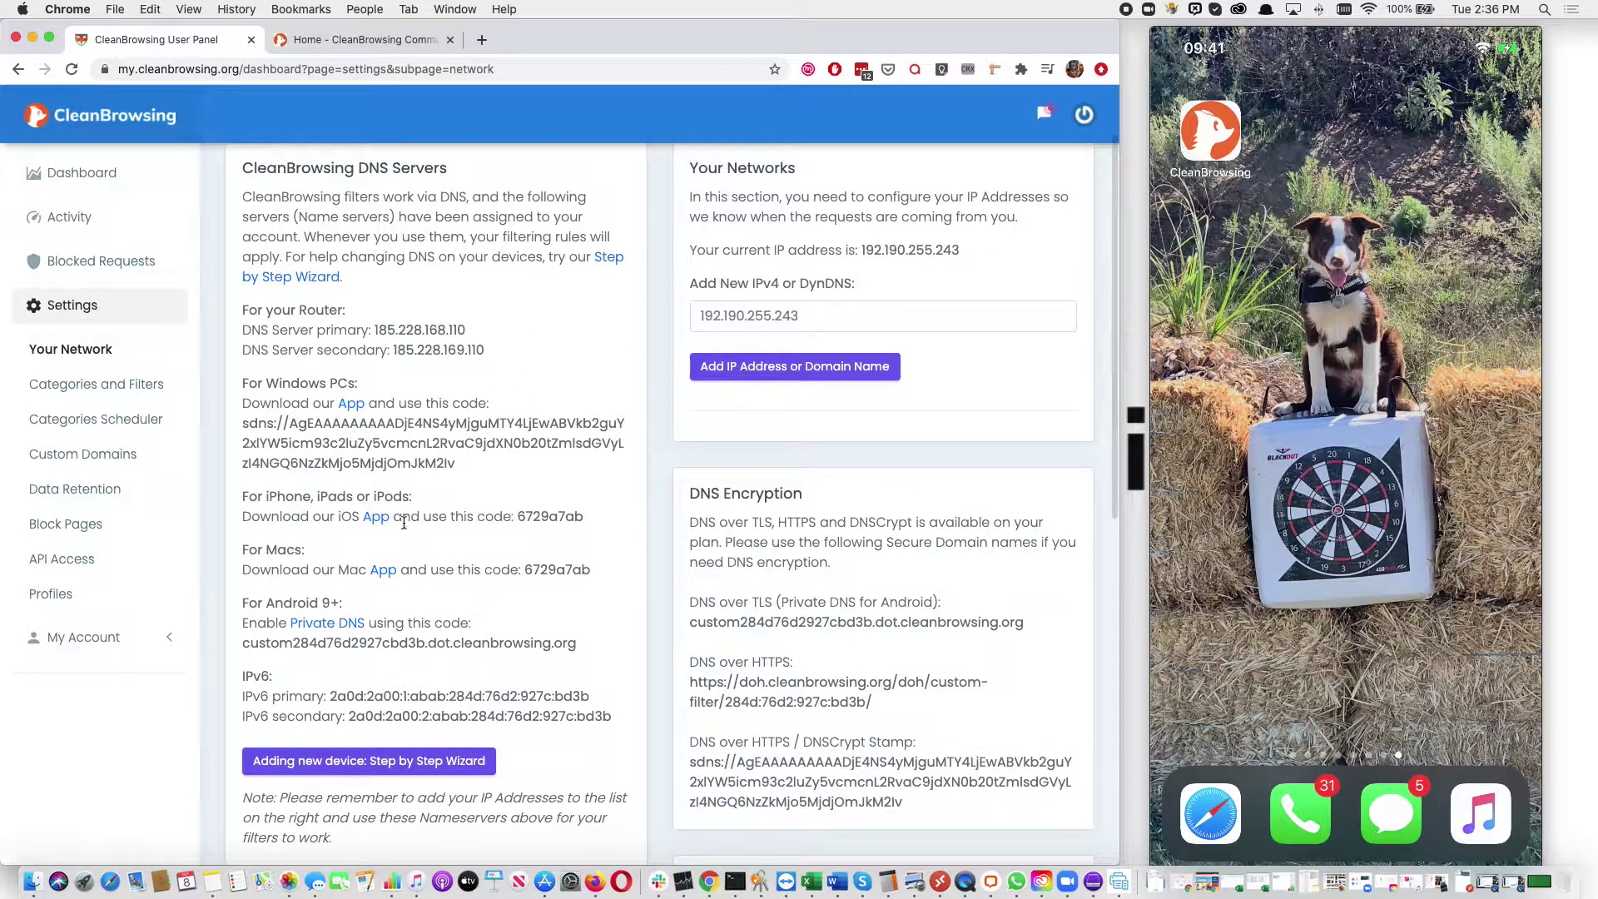
pyautogui.scroll(3, 583, 399)
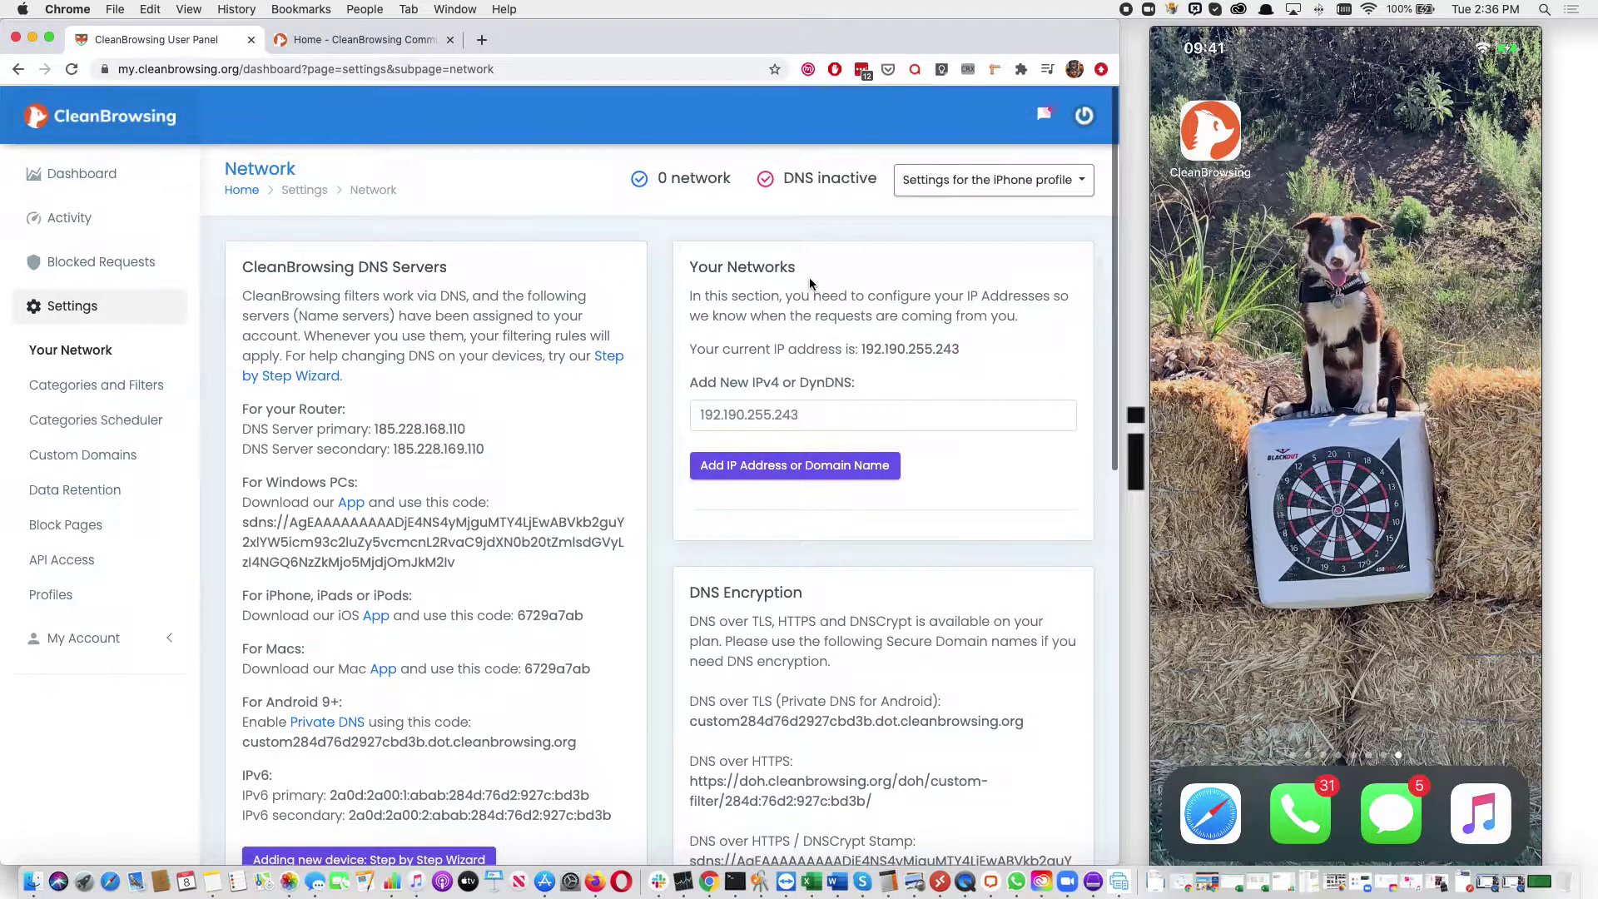
pyautogui.click(978, 187)
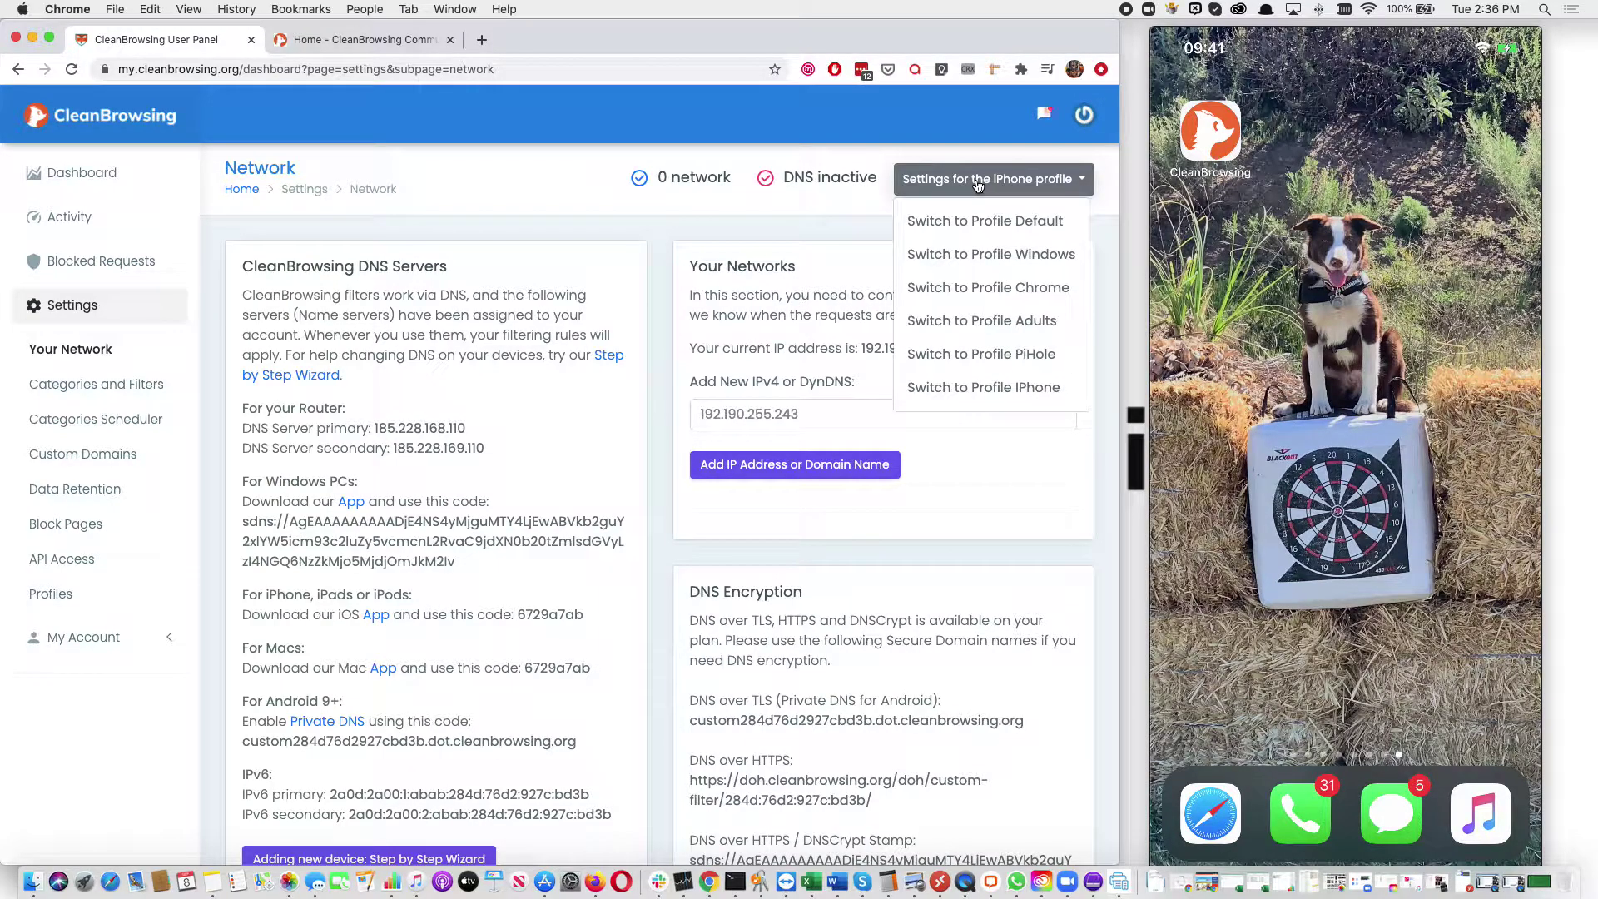
pyautogui.click(997, 391)
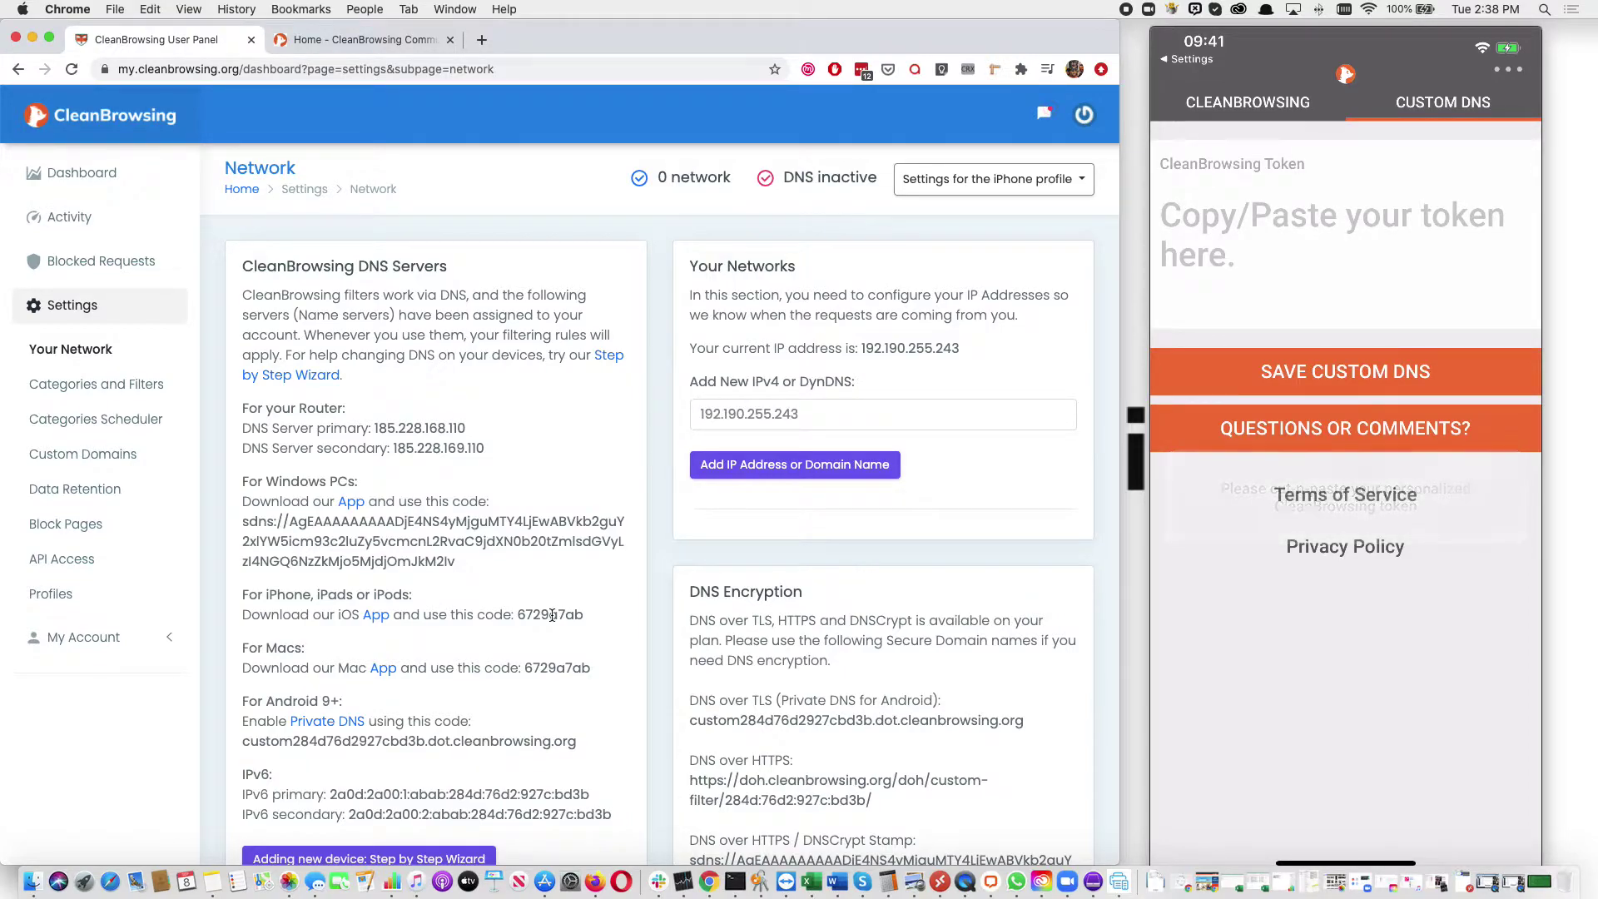
# Step: Copy the iPhone profile's iOS code and begin entering it as the app's CleanBrowsing token
pyautogui.moveTo(518, 614); pyautogui.dragTo(585, 617)
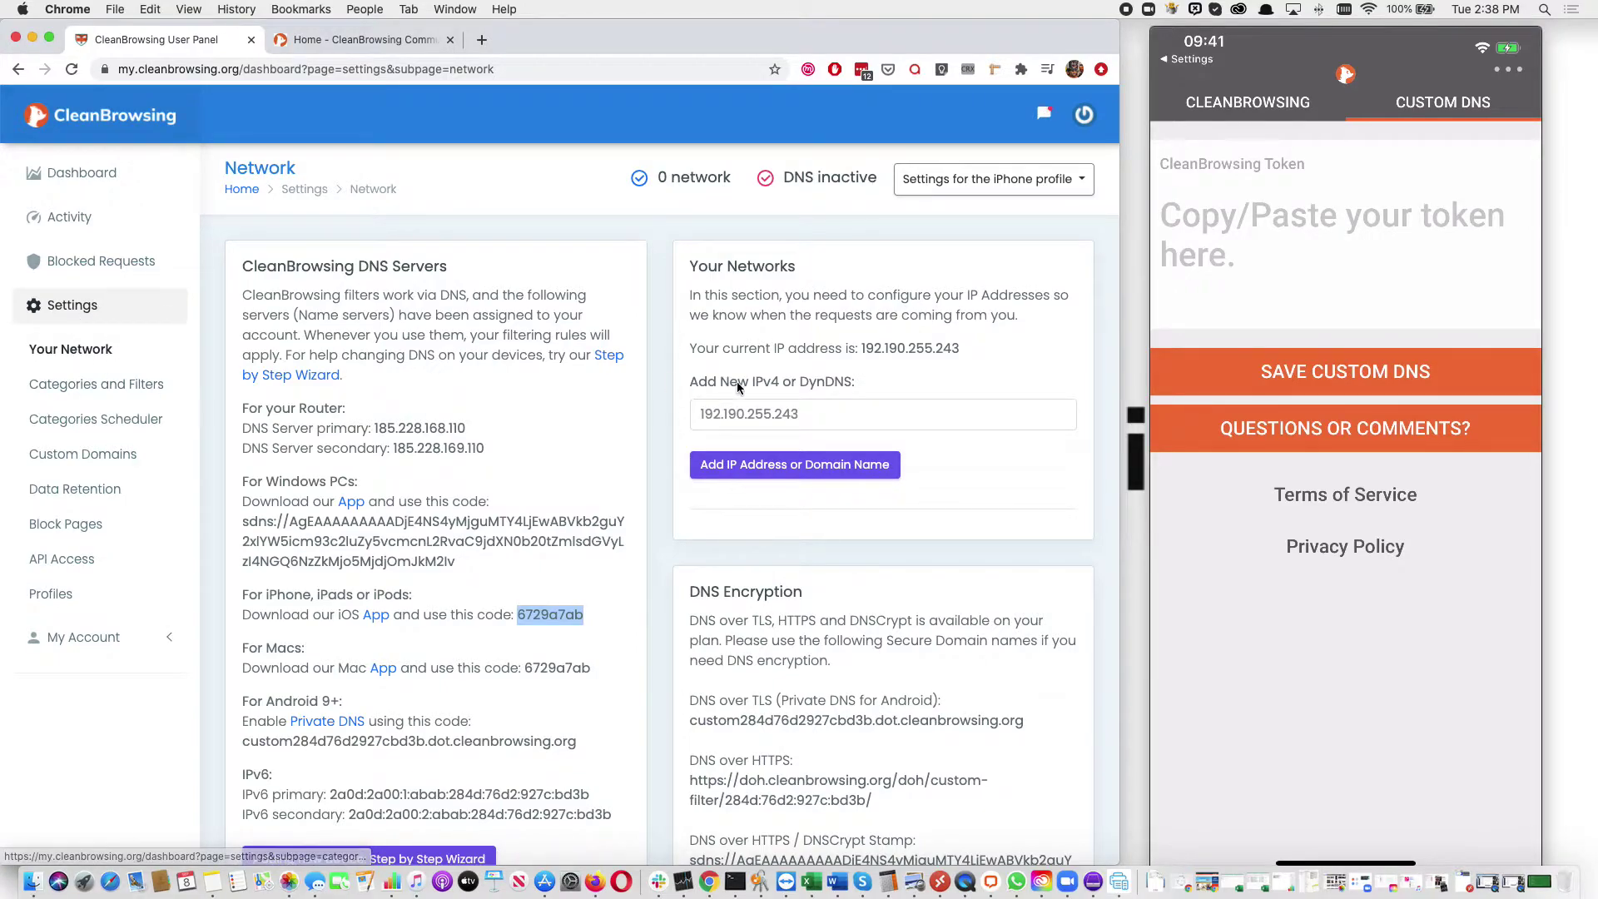
pyautogui.doubleClick(561, 615)
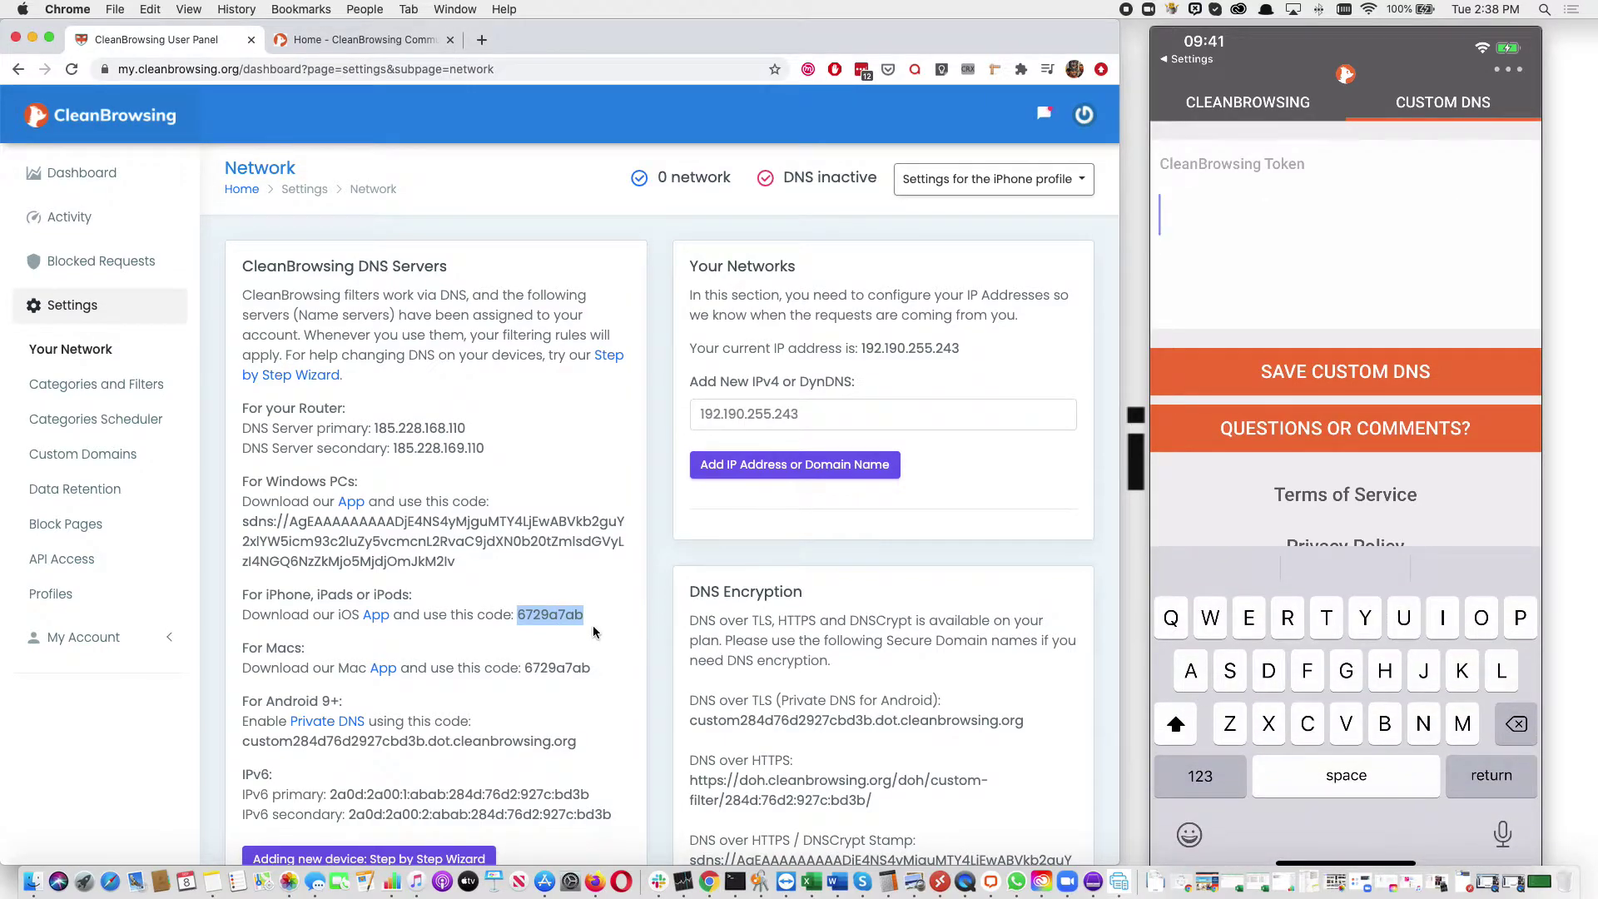
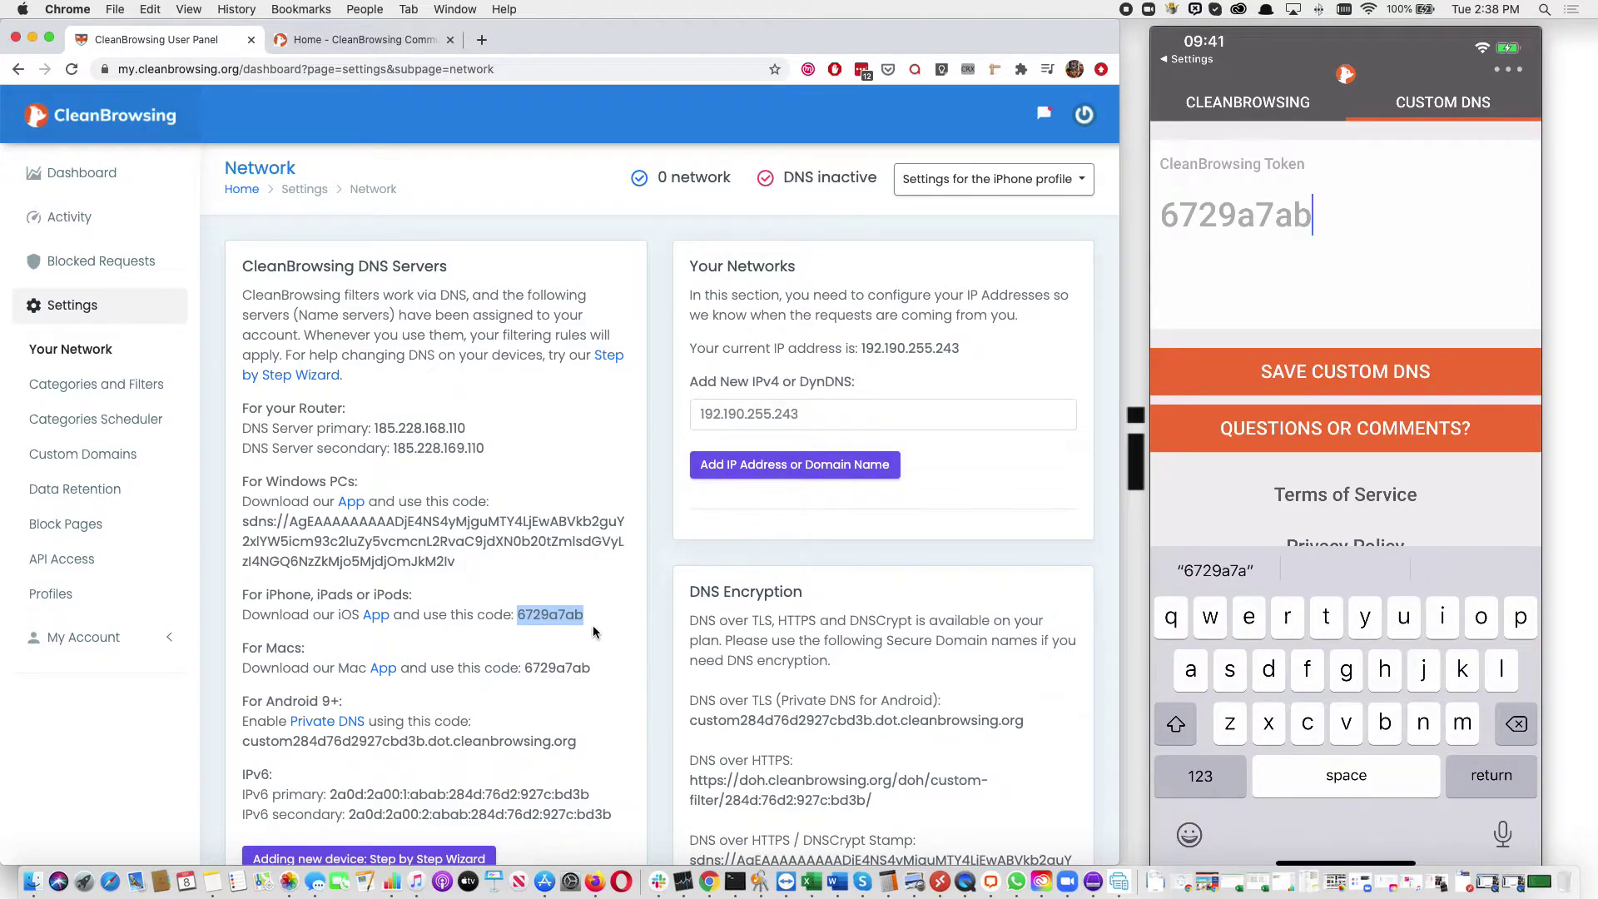
# Step: Save the token in the app, then find iPhone-profile requests in the dashboard's DNS Activity log
pyautogui.press('Return')
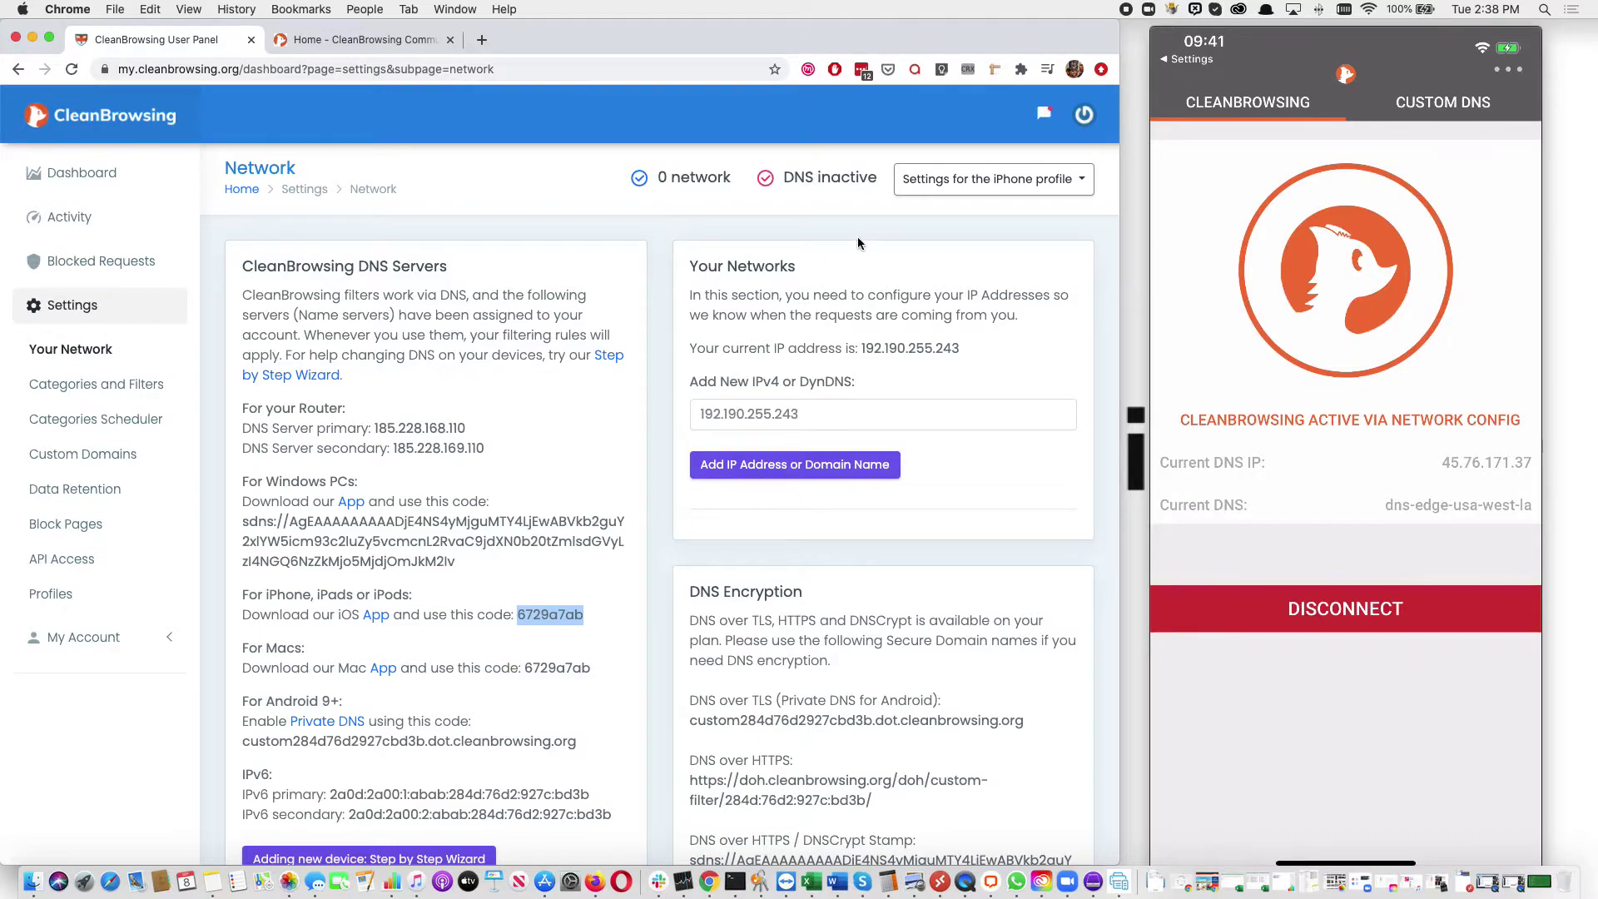
pyautogui.tripleClick(813, 173)
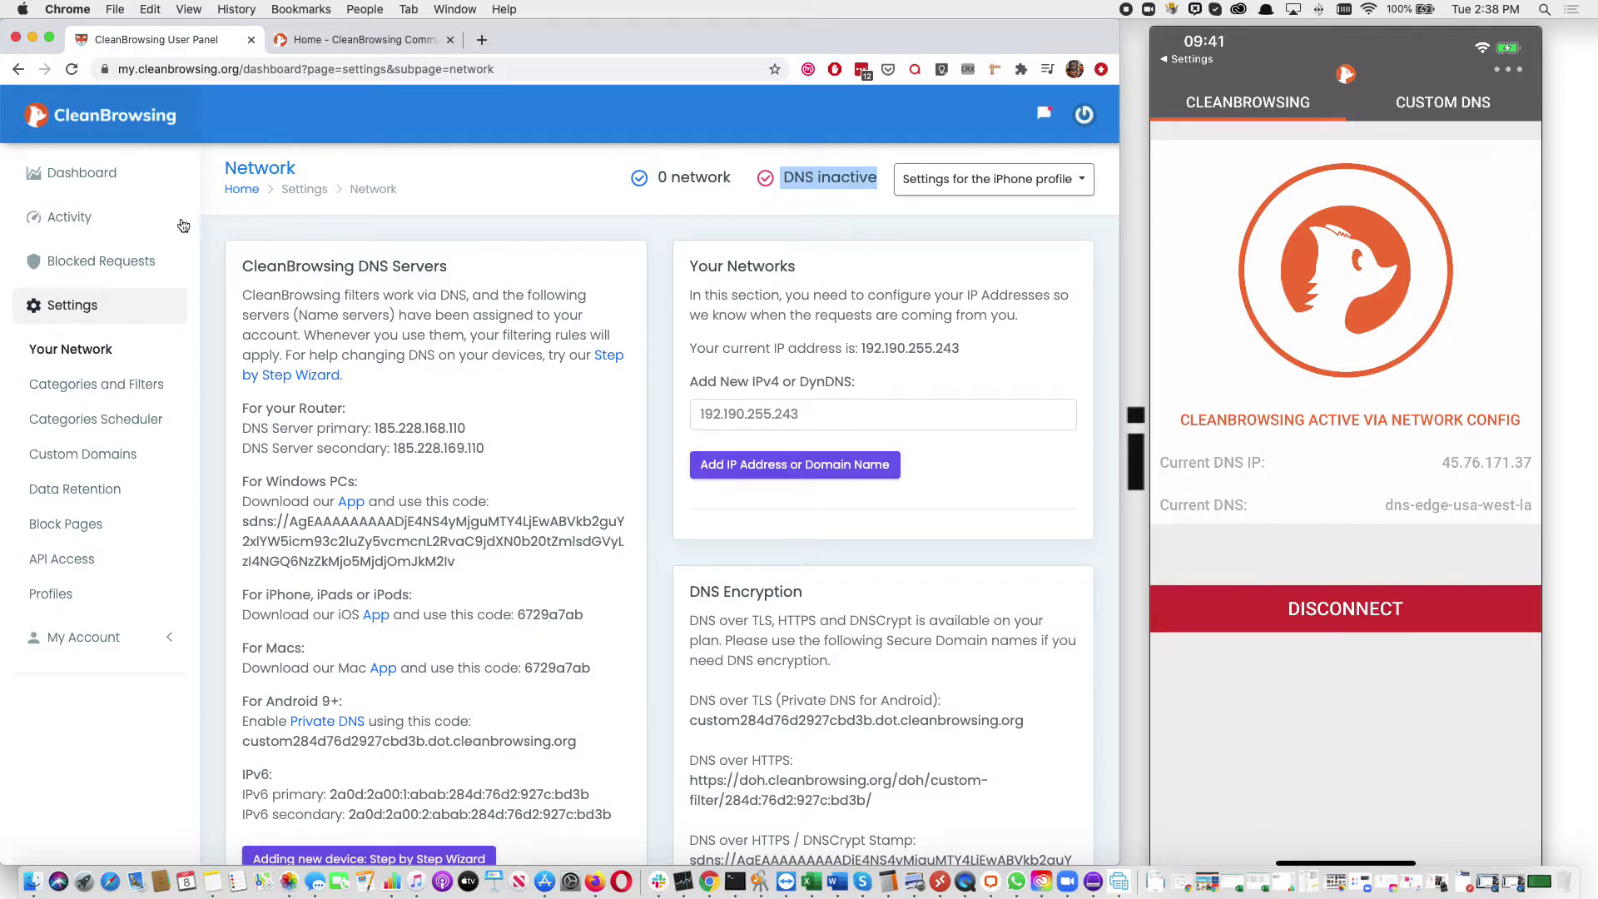
pyautogui.click(75, 218)
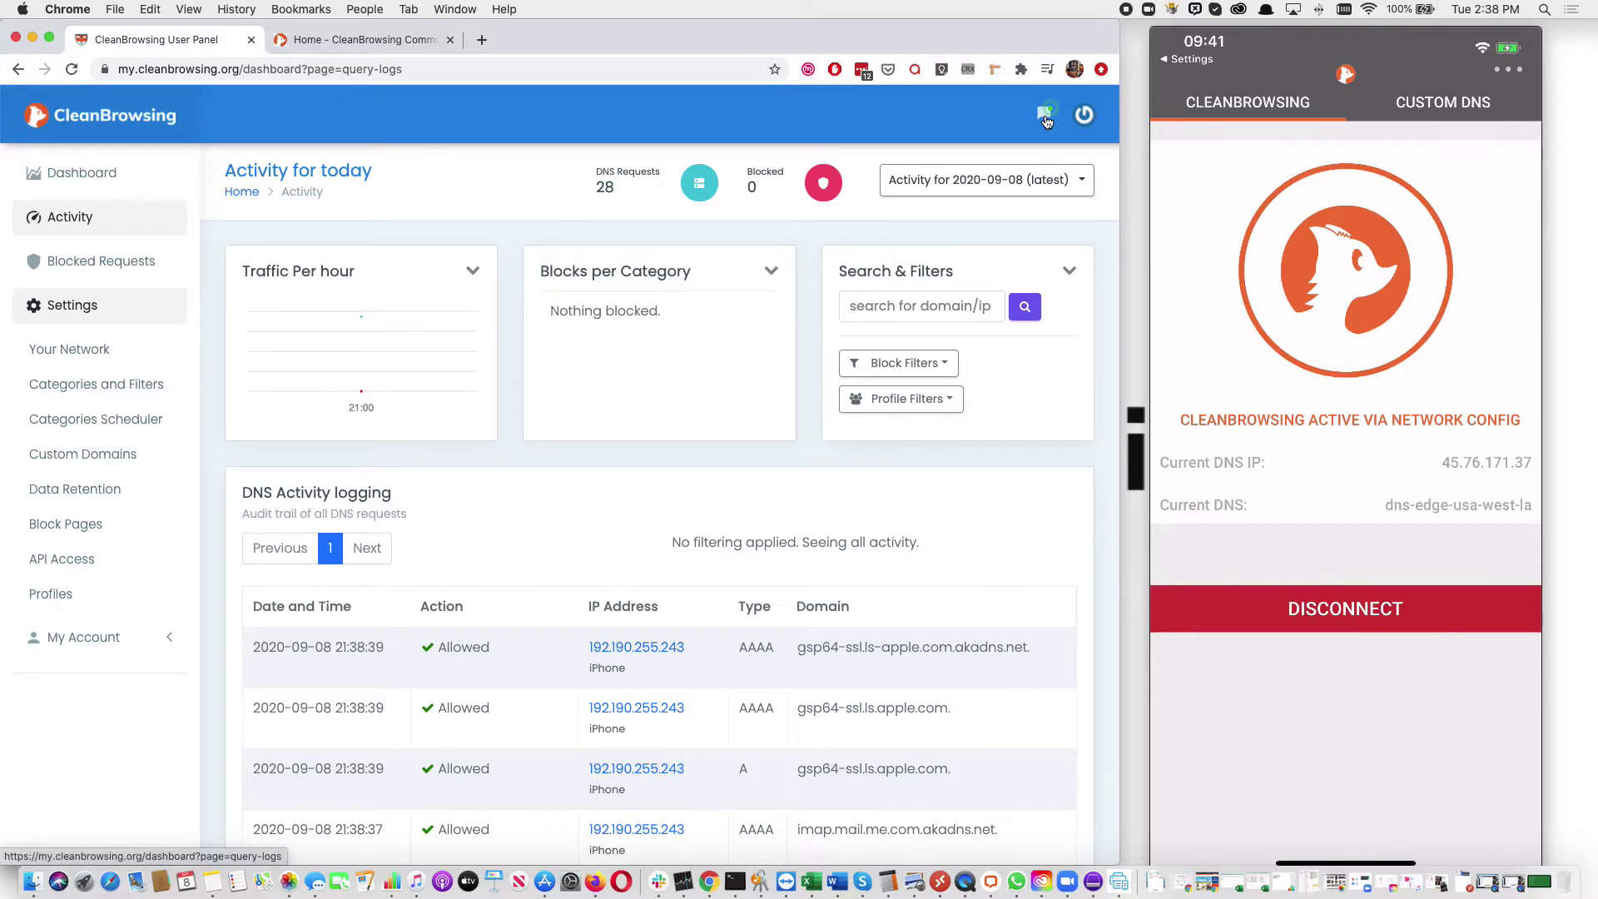
pyautogui.scroll(-3, 659, 529)
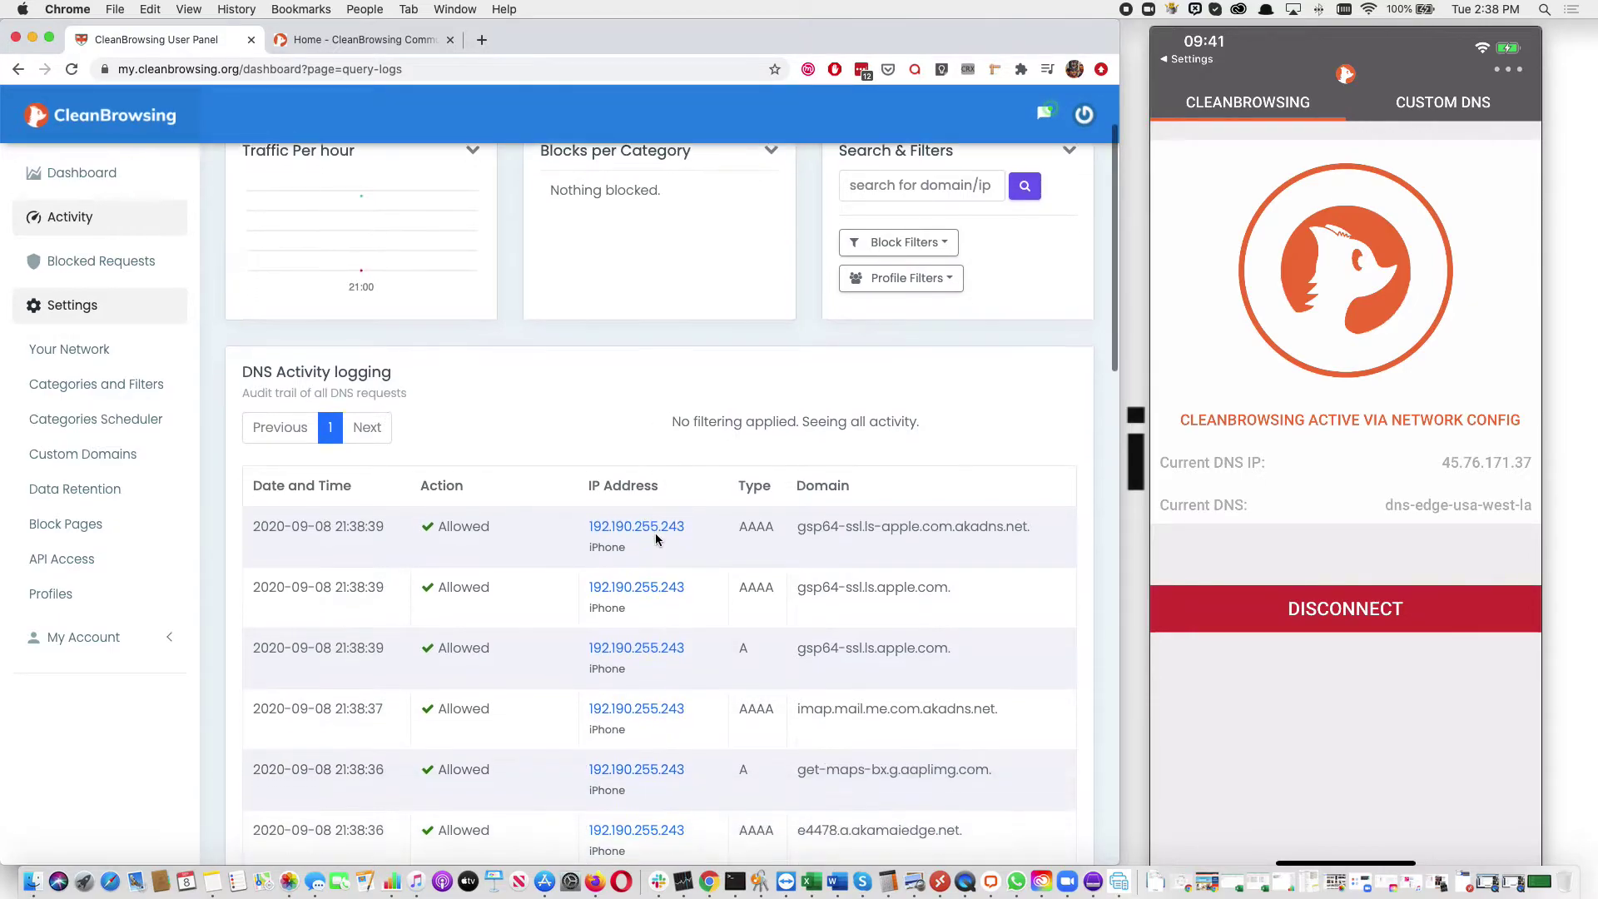
pyautogui.moveTo(626, 545); pyautogui.dragTo(588, 545)
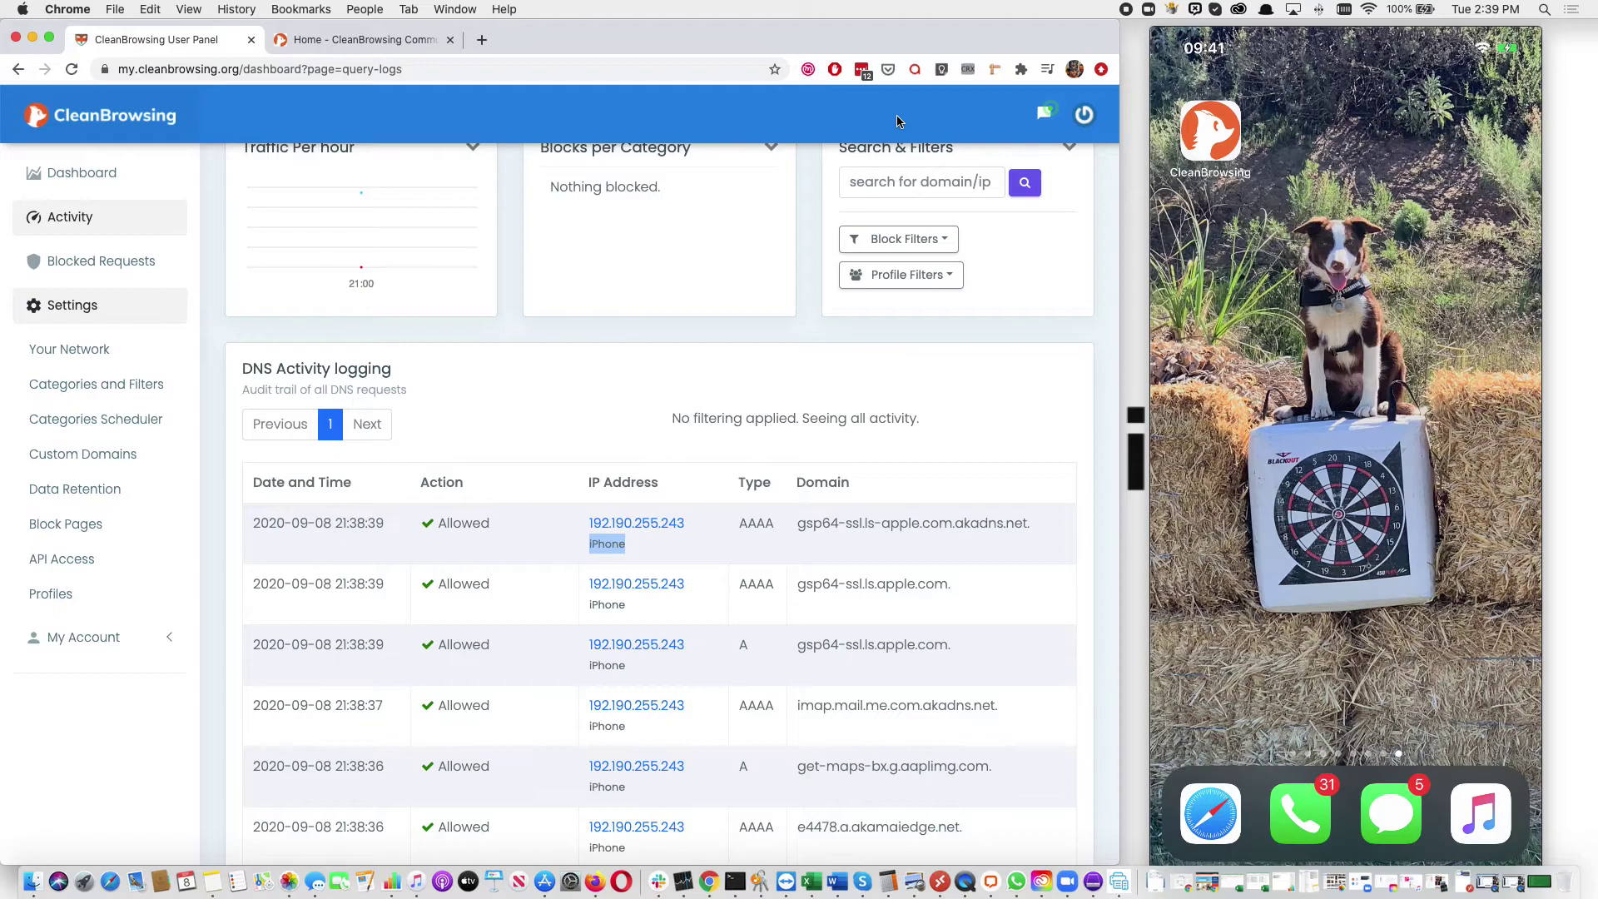
# Step: Search the Community knowledge base for 'ios' and open 'CleanBrowsing on iOS (iPhone and iPad)'
pyautogui.click(393, 46)
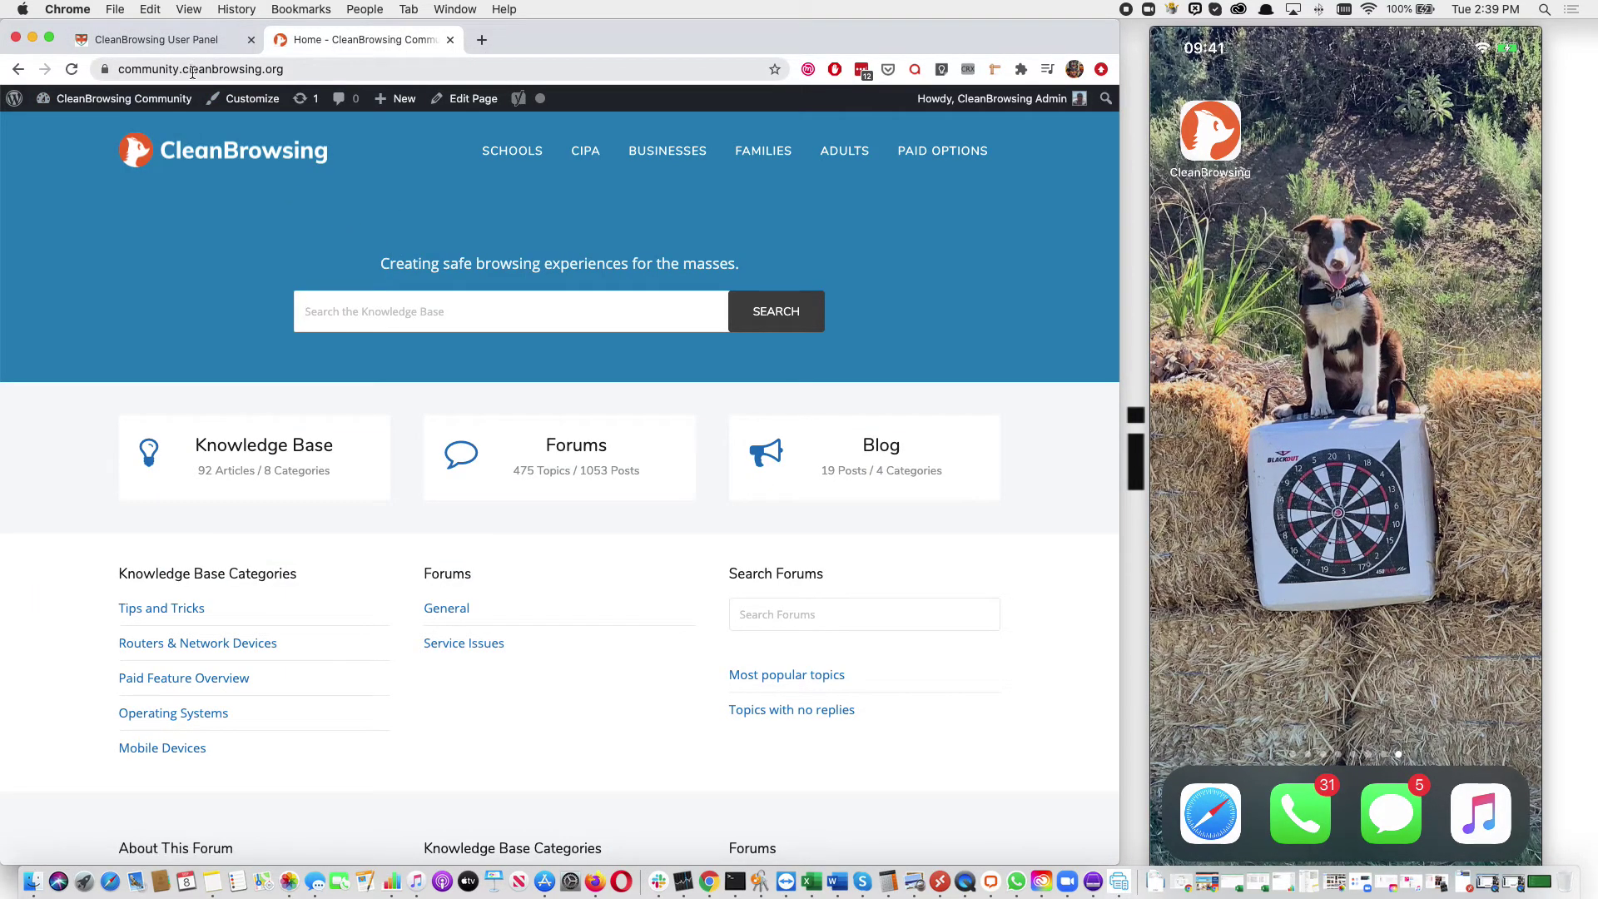
pyautogui.scroll(-1, 400, 306)
pyautogui.click(400, 307)
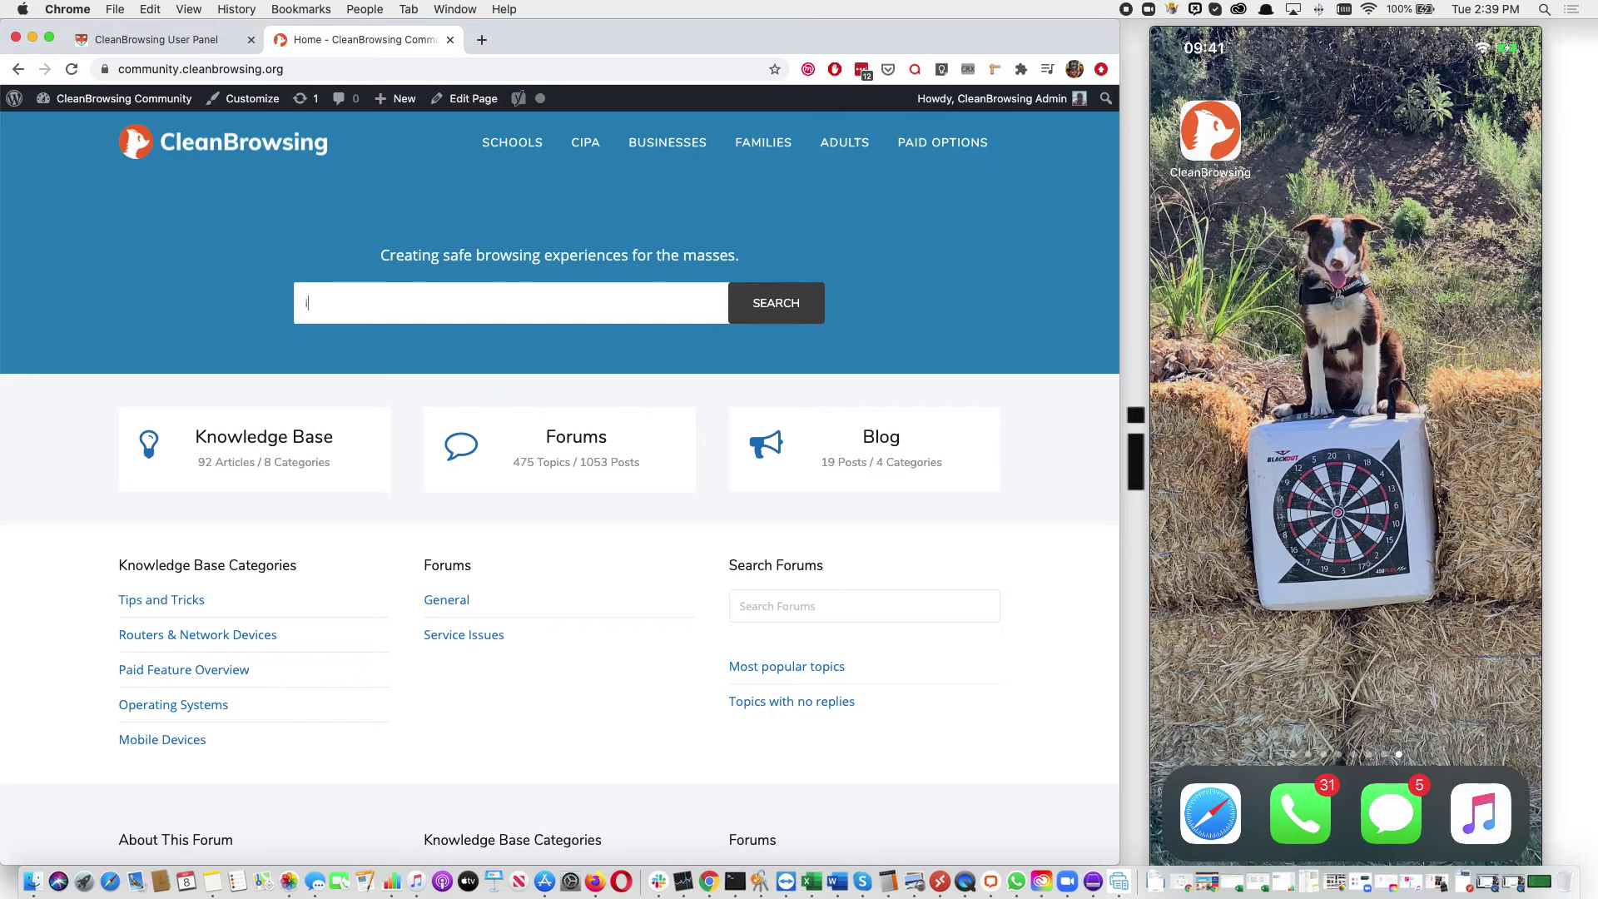
pyautogui.write('ios')
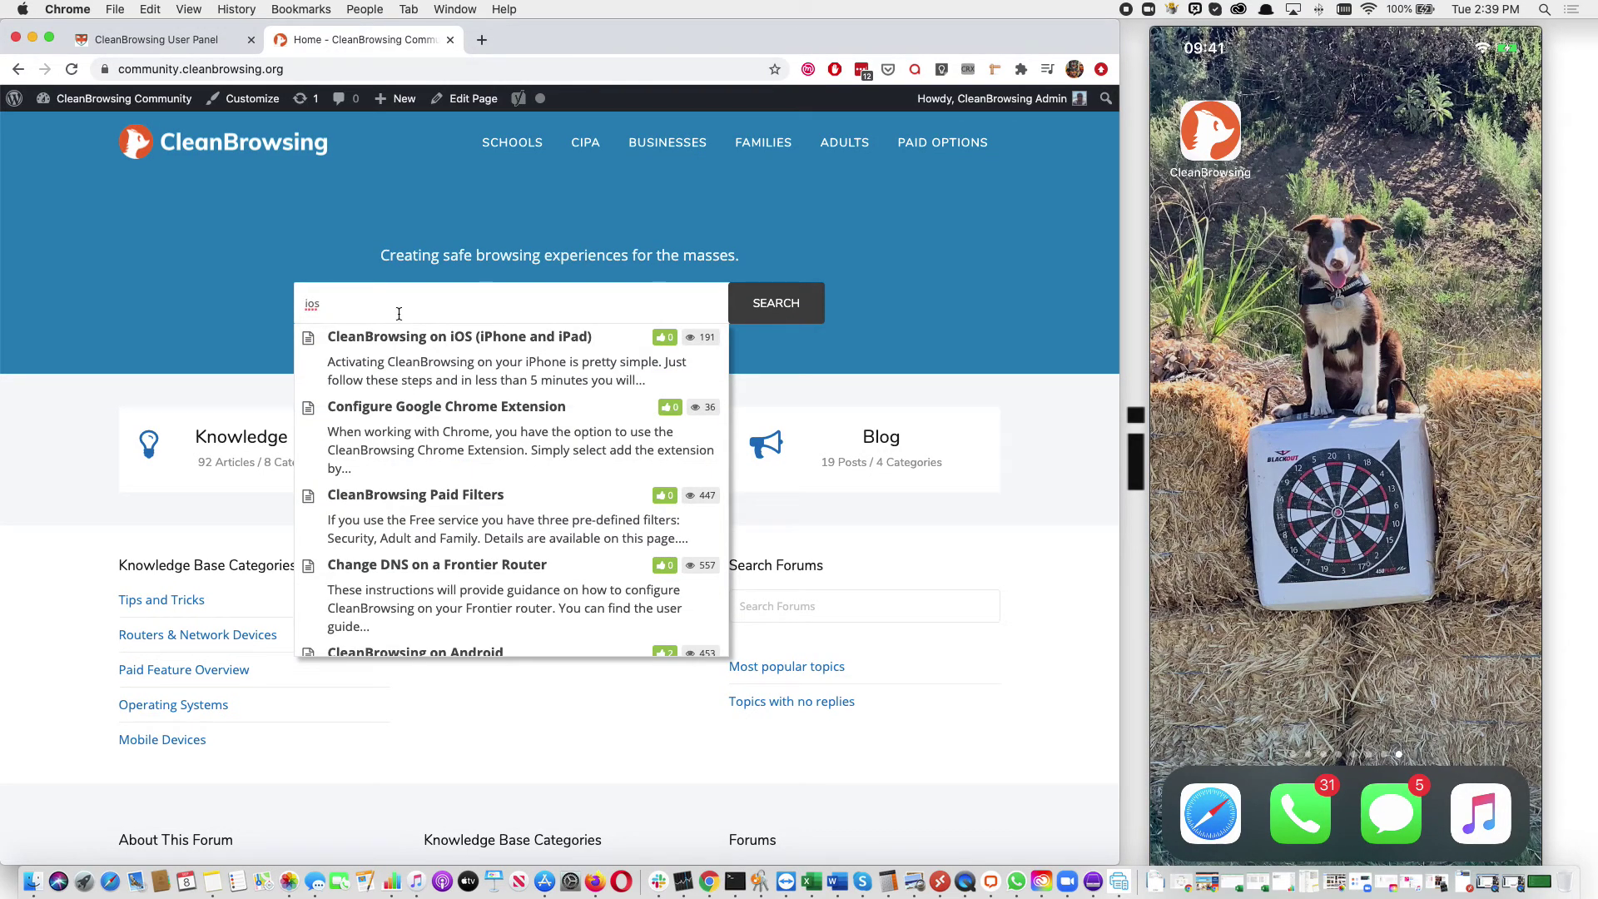
pyautogui.click(317, 341)
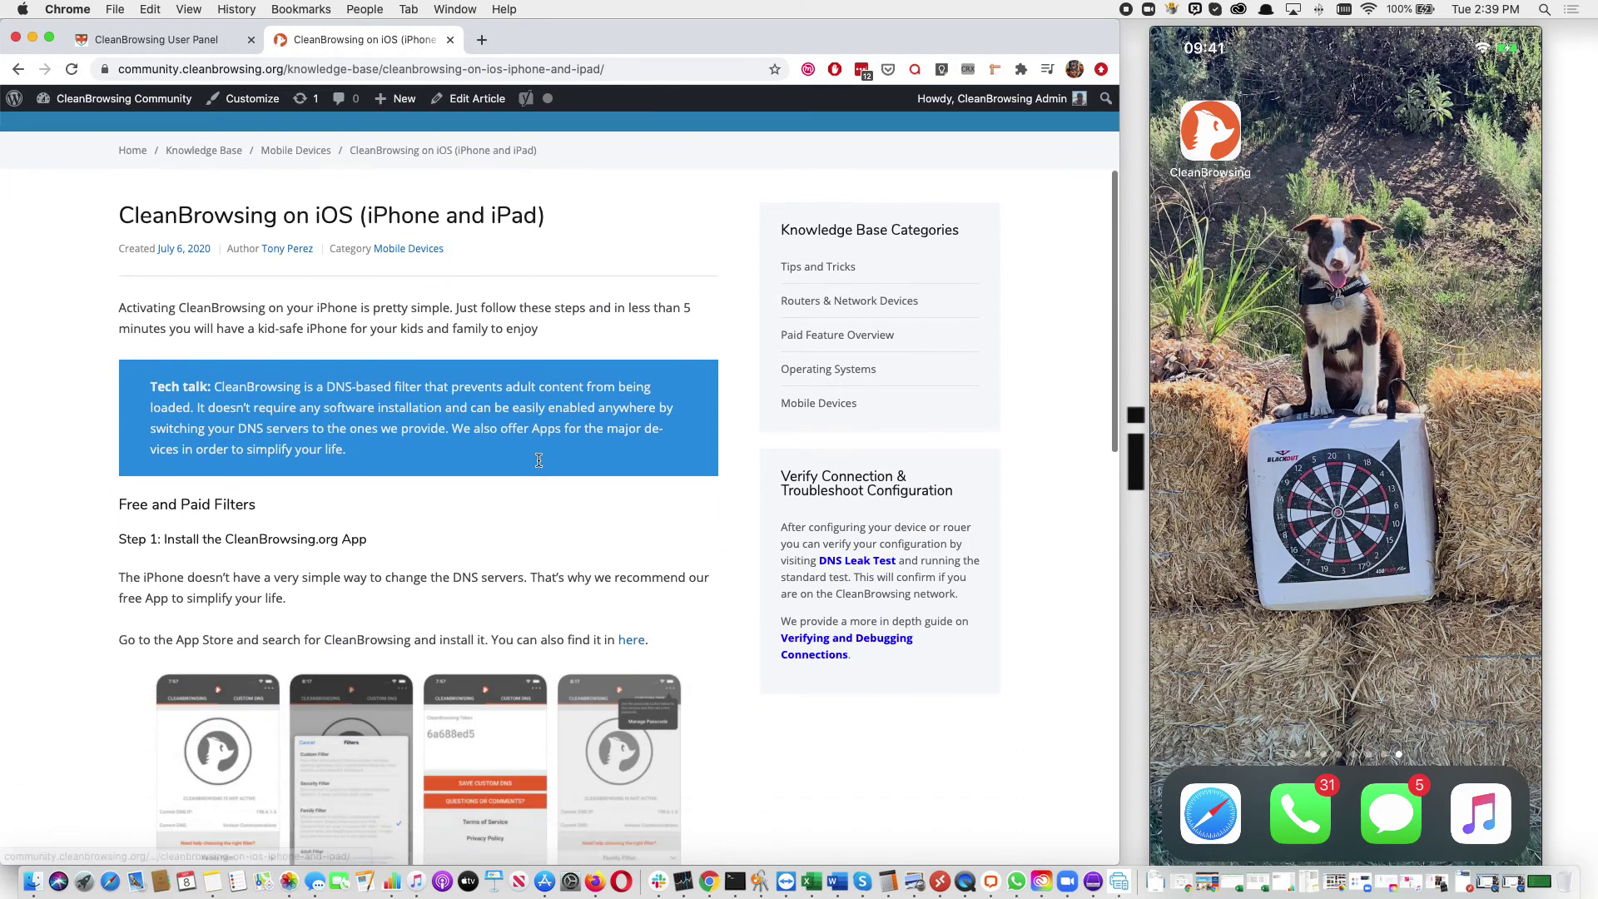
pyautogui.scroll(-7, 538, 460)
pyautogui.scroll(5, 546, 452)
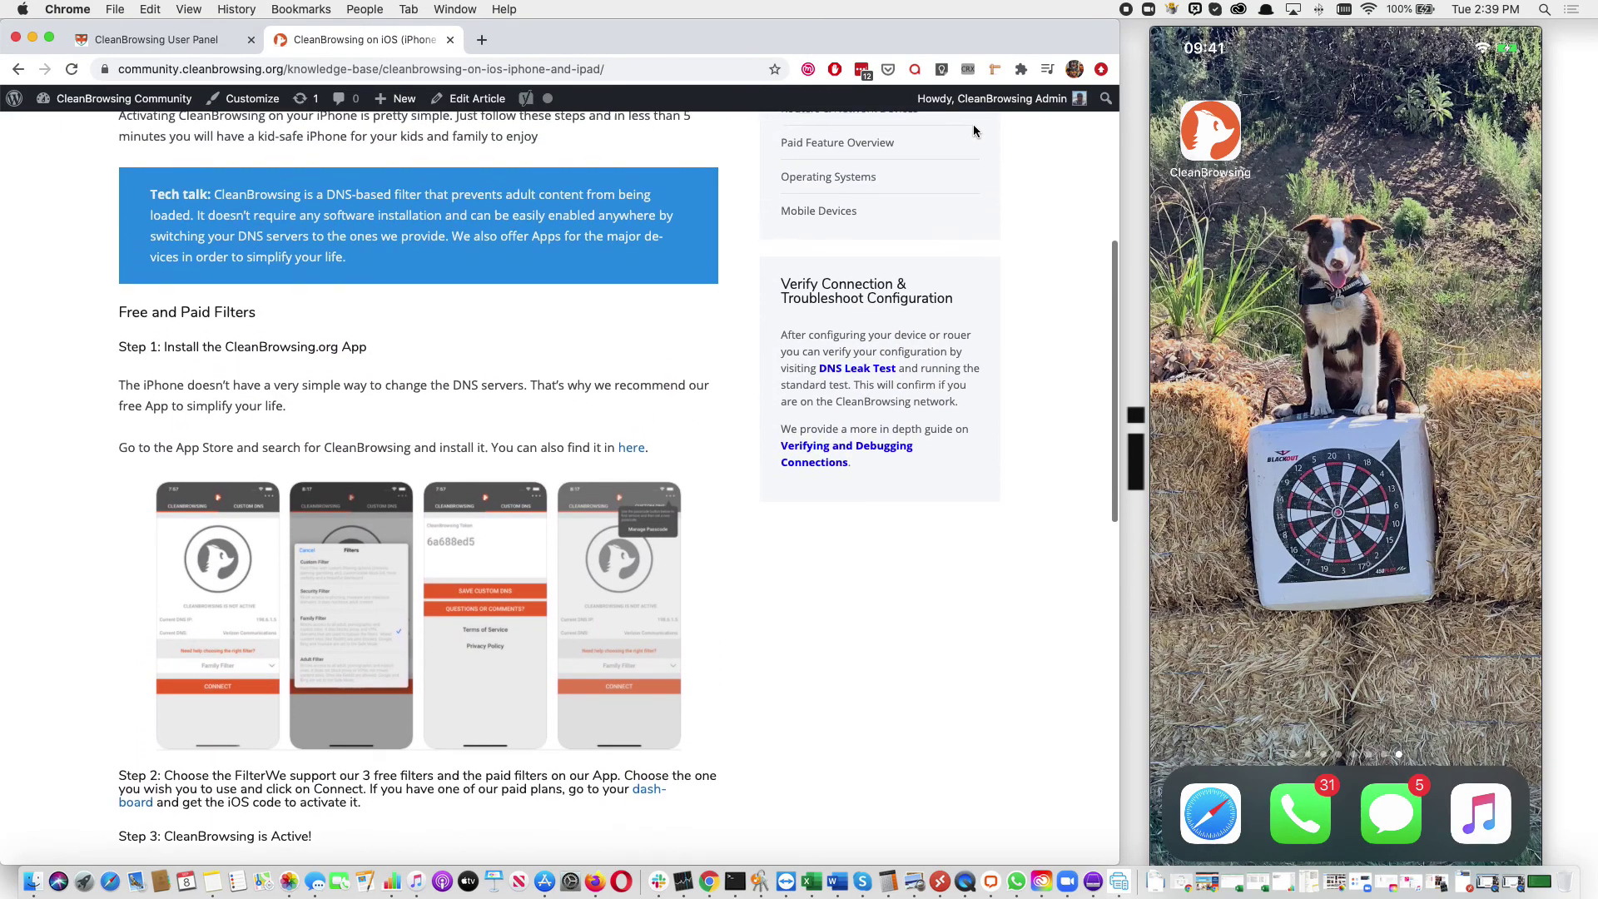